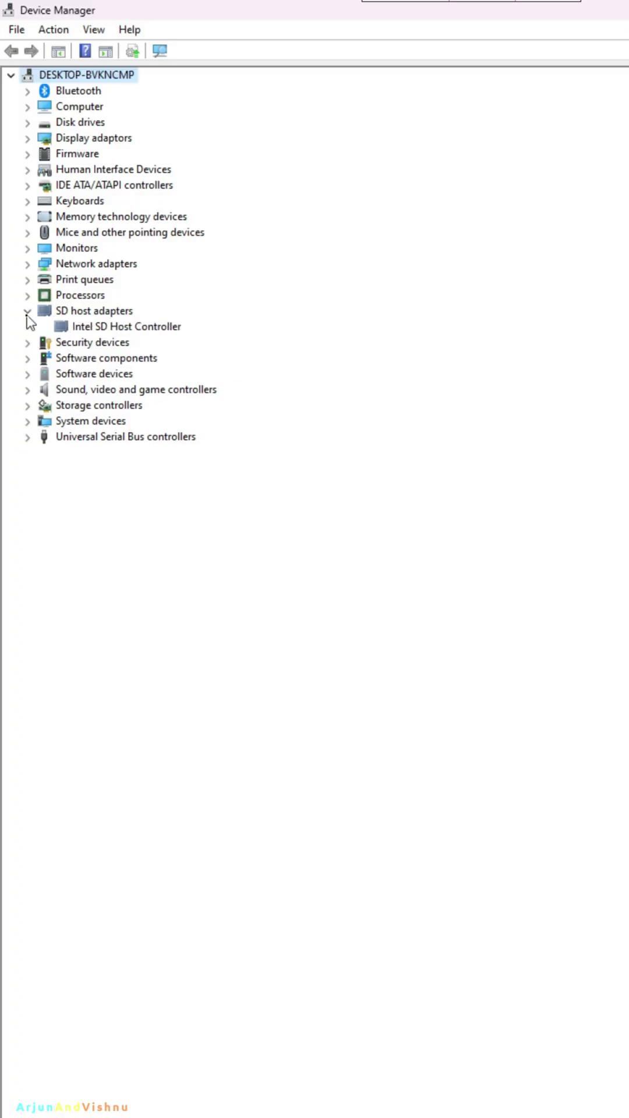
Step: Confirm the Intel SD Host Controller under SD host adapters works properly, then check Windows Update
left_click(111, 327)
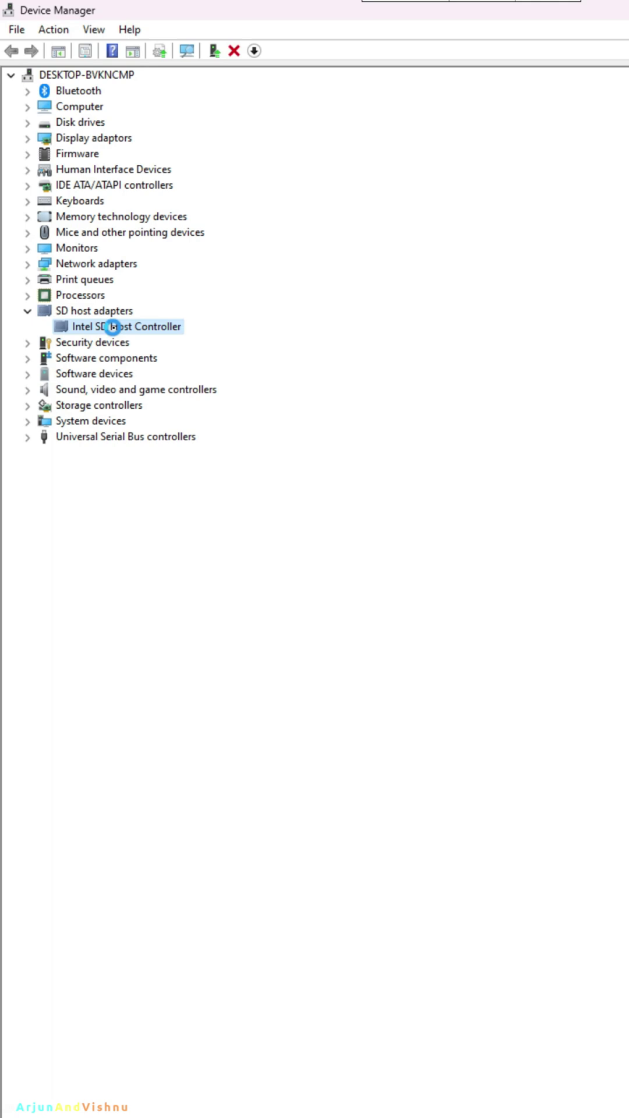
double_click(112, 327)
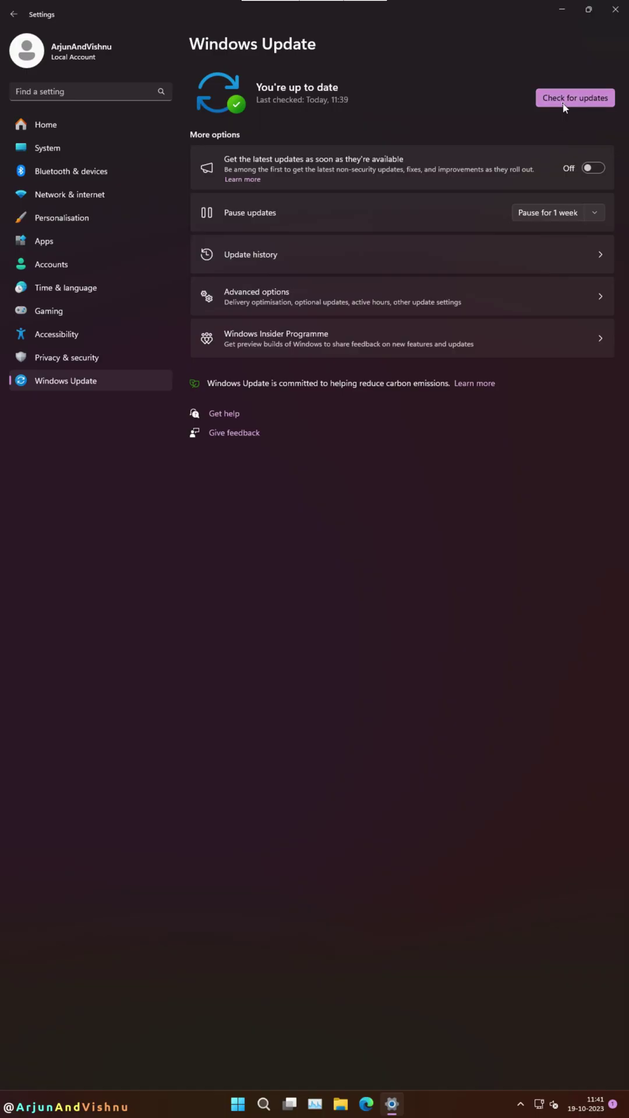
left_click(563, 100)
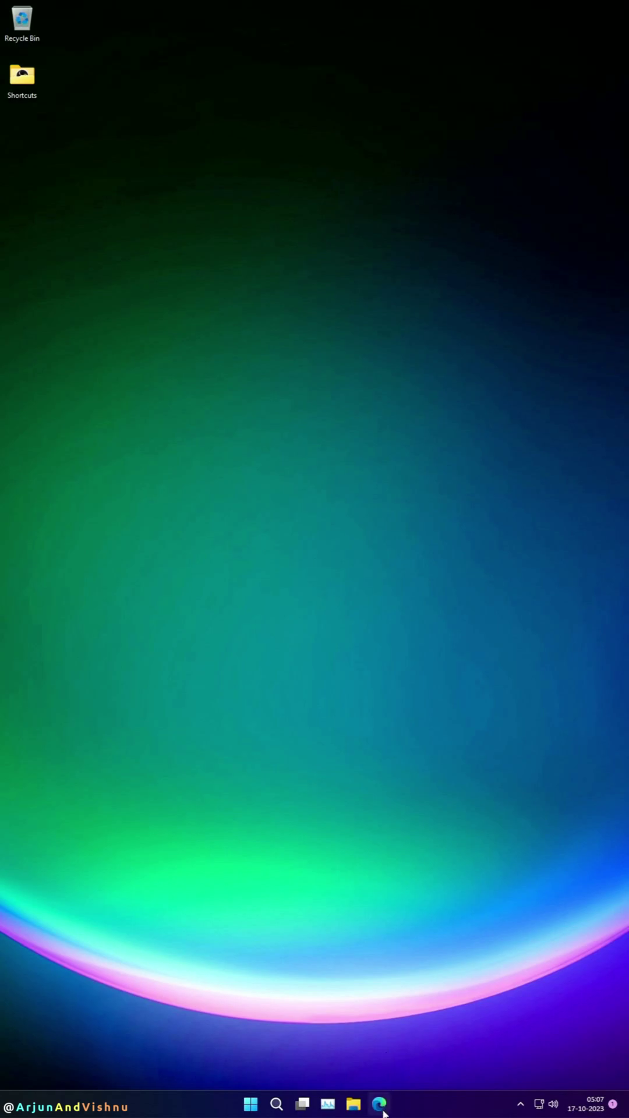
Step: Go to downloadcenter.intel.com and download and open Intel-Driver-and-Support-Assistant-Installer.exe
left_click(383, 1112)
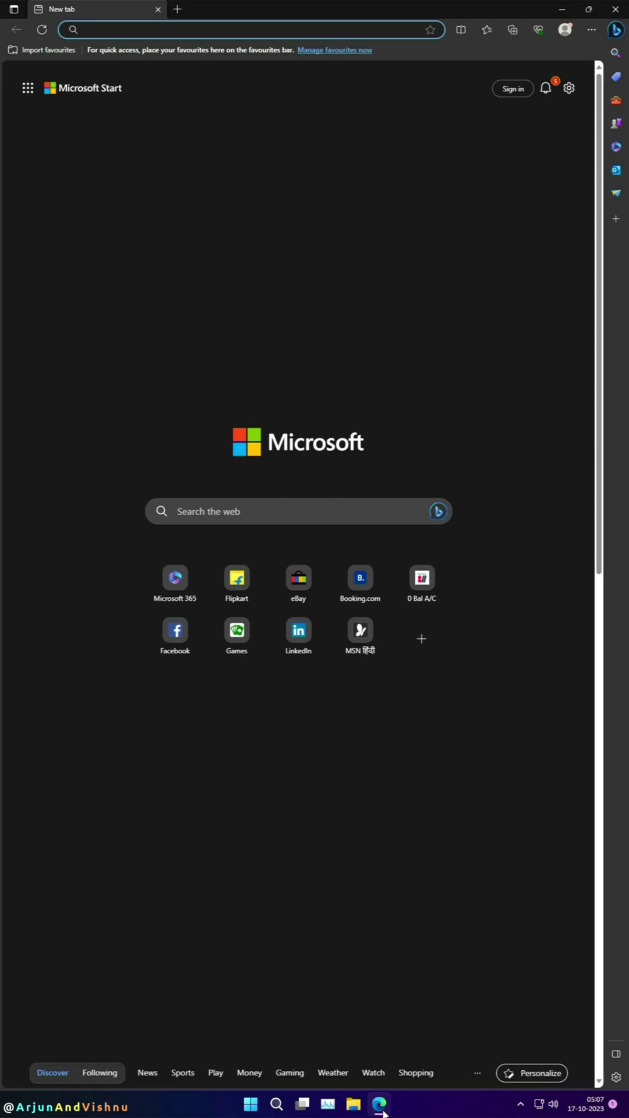
type("downloadce")
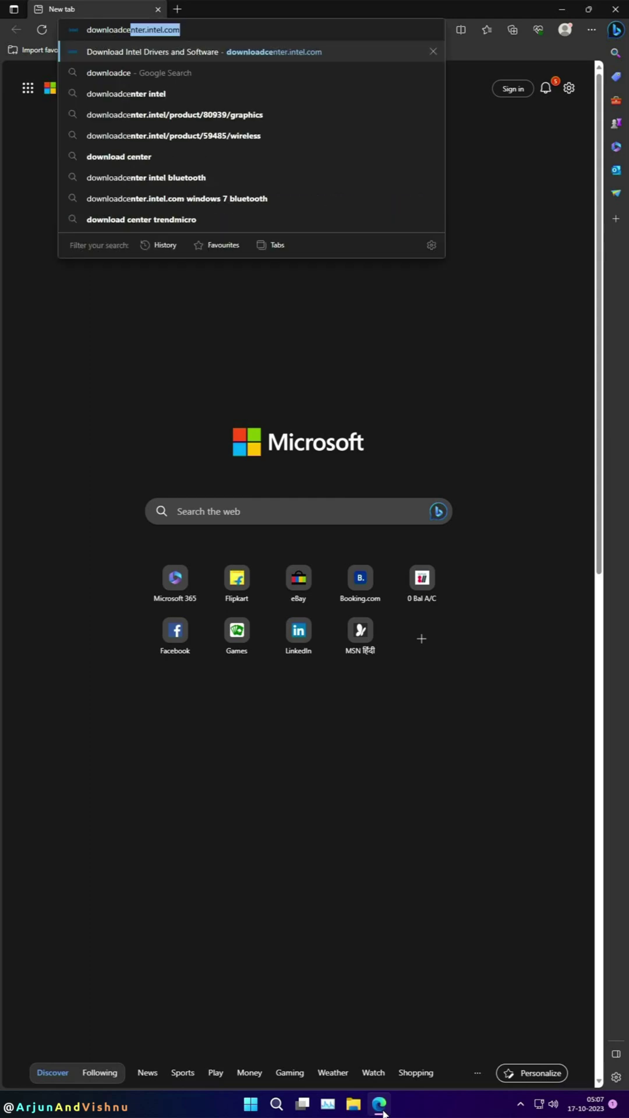
type("nter.intel")
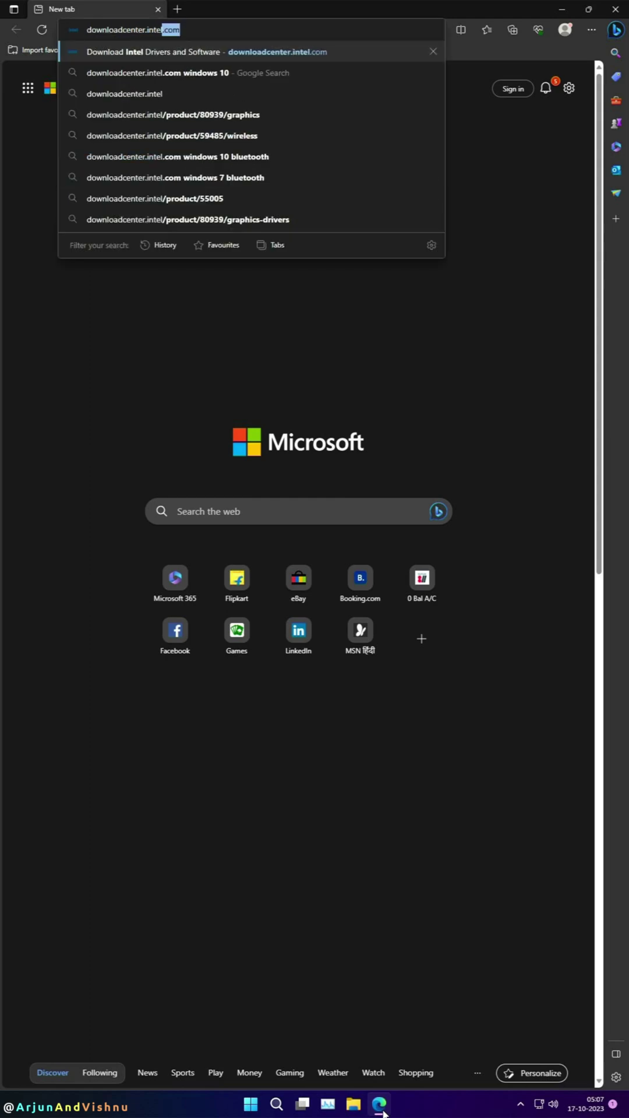
type(".com")
key("Return")
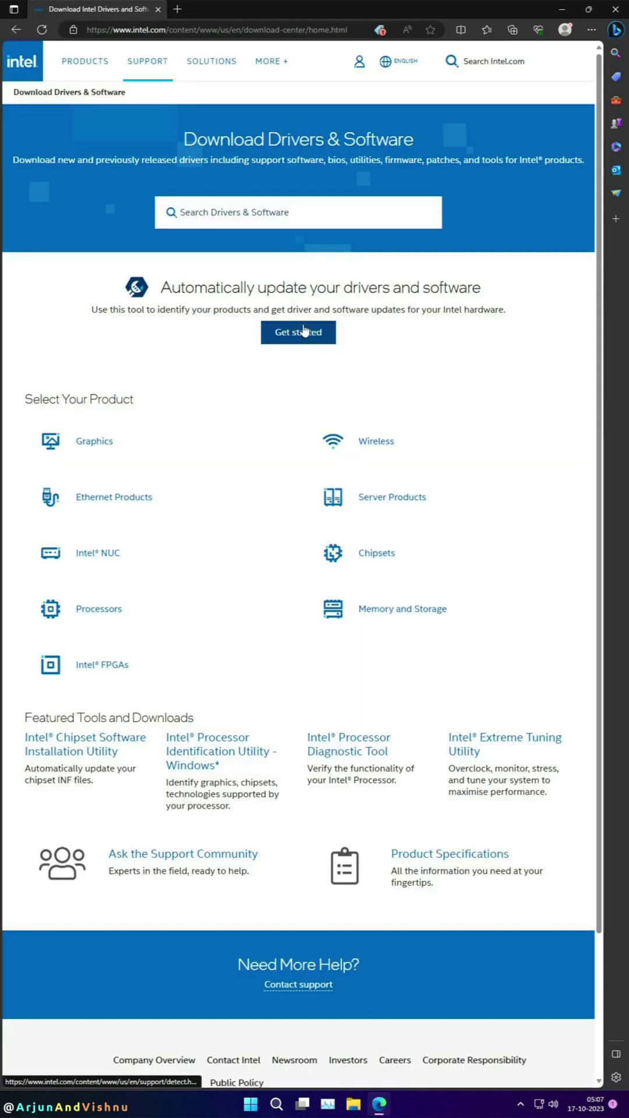
left_click(303, 331)
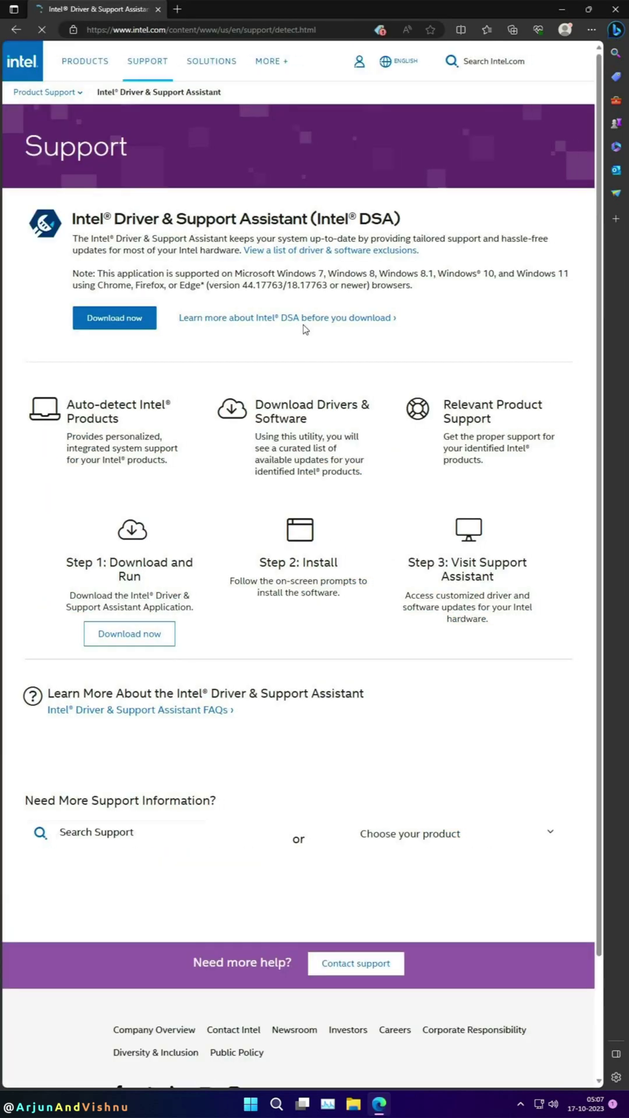
left_click(120, 320)
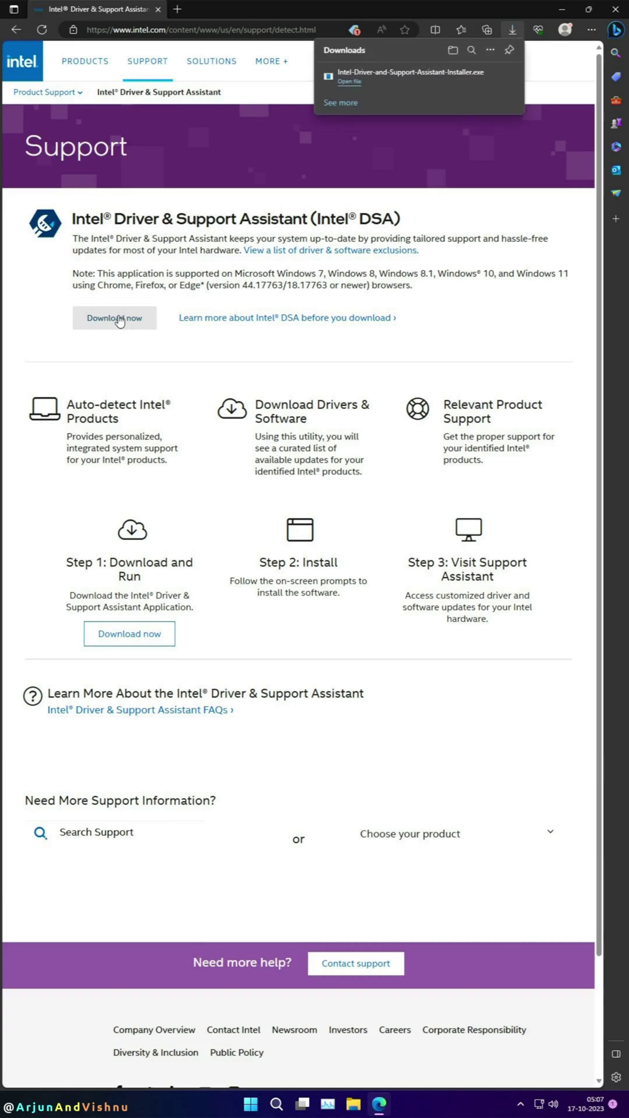
left_click(348, 87)
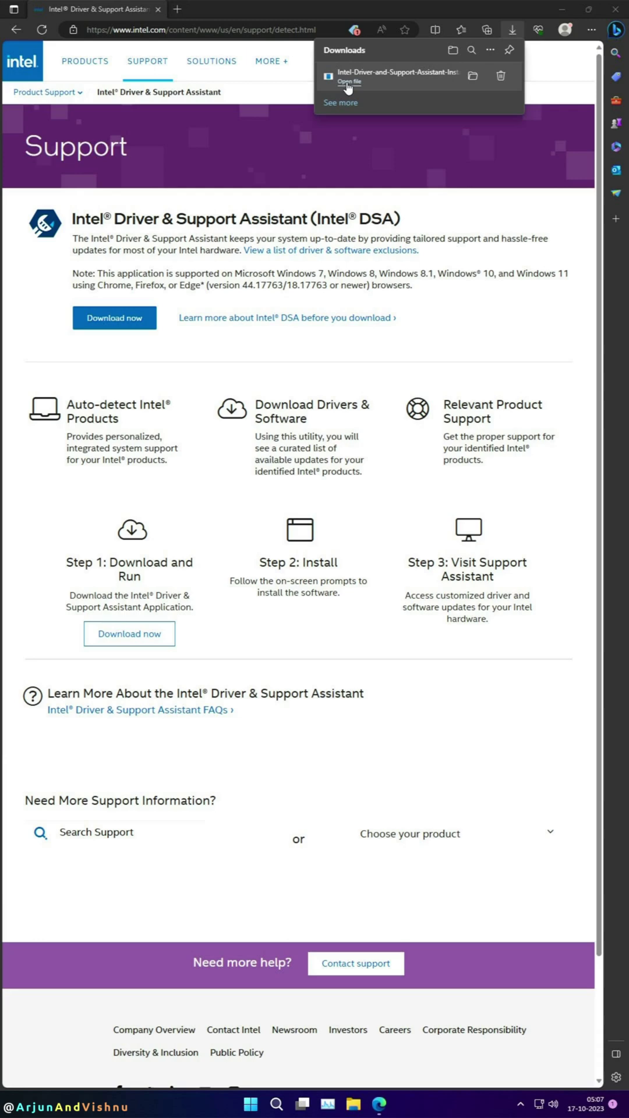
Step: Accept the licence and Computing Improvement Program terms, then approve the installer's UAC prompt
left_click(175, 271)
left_click(347, 273)
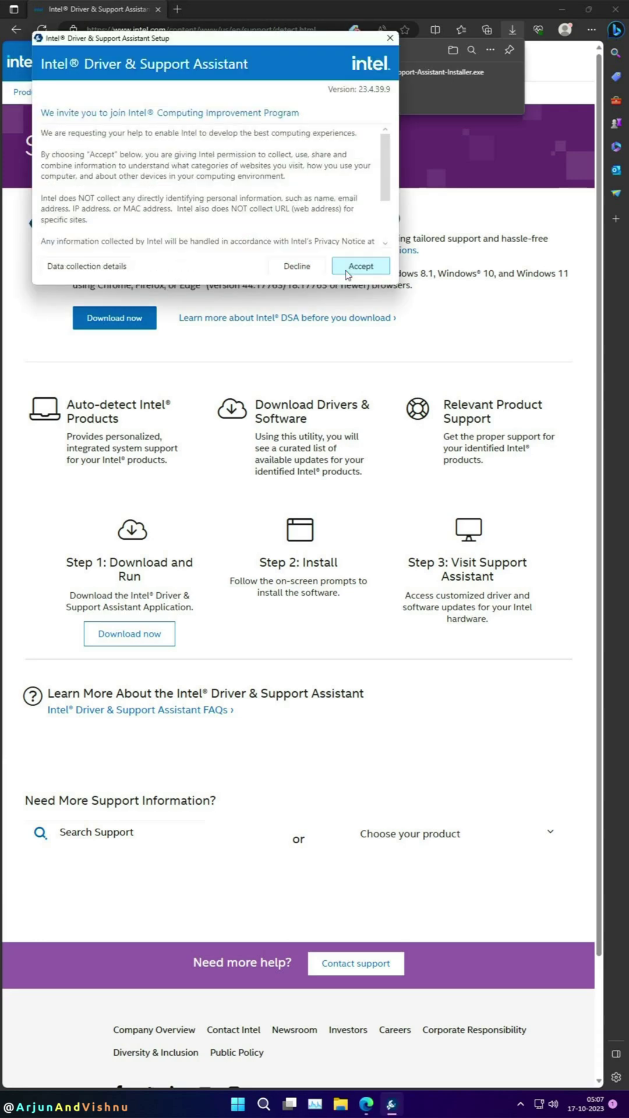
left_click(348, 272)
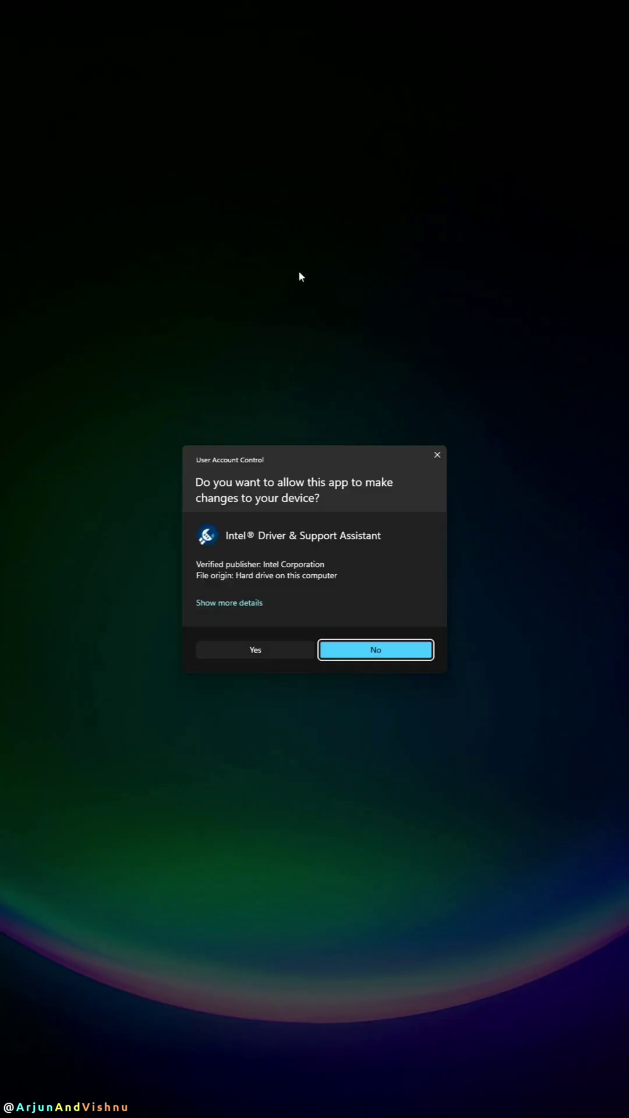
left_click(248, 651)
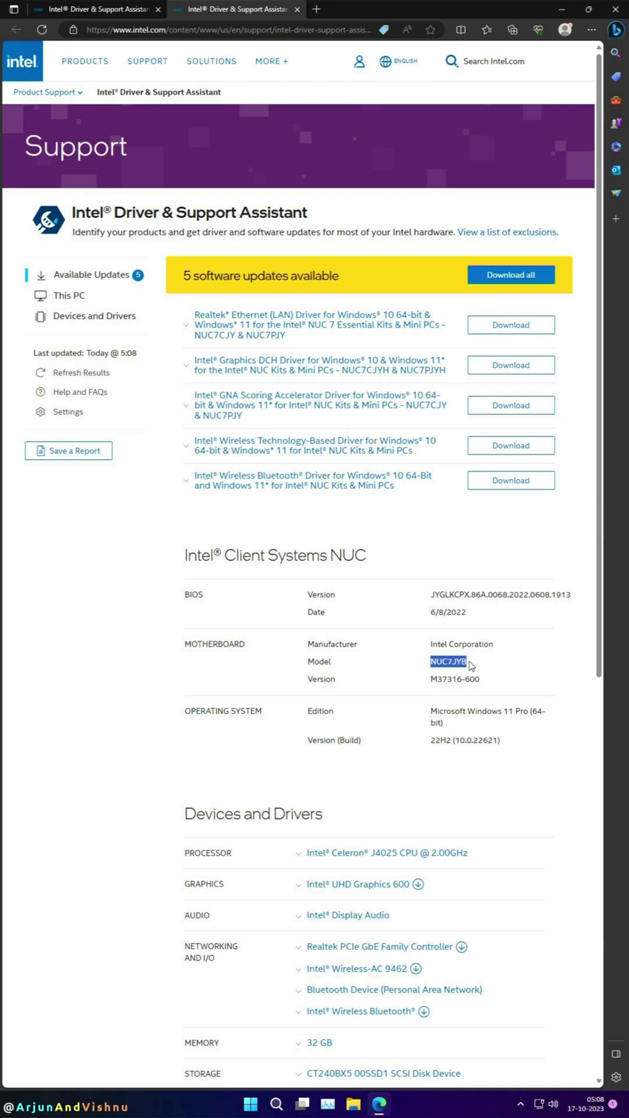
Step: Note the BIOS date 6/8/2022, download all five driver updates and approve the helper's UAC prompt
left_click_drag(431, 612, 466, 612)
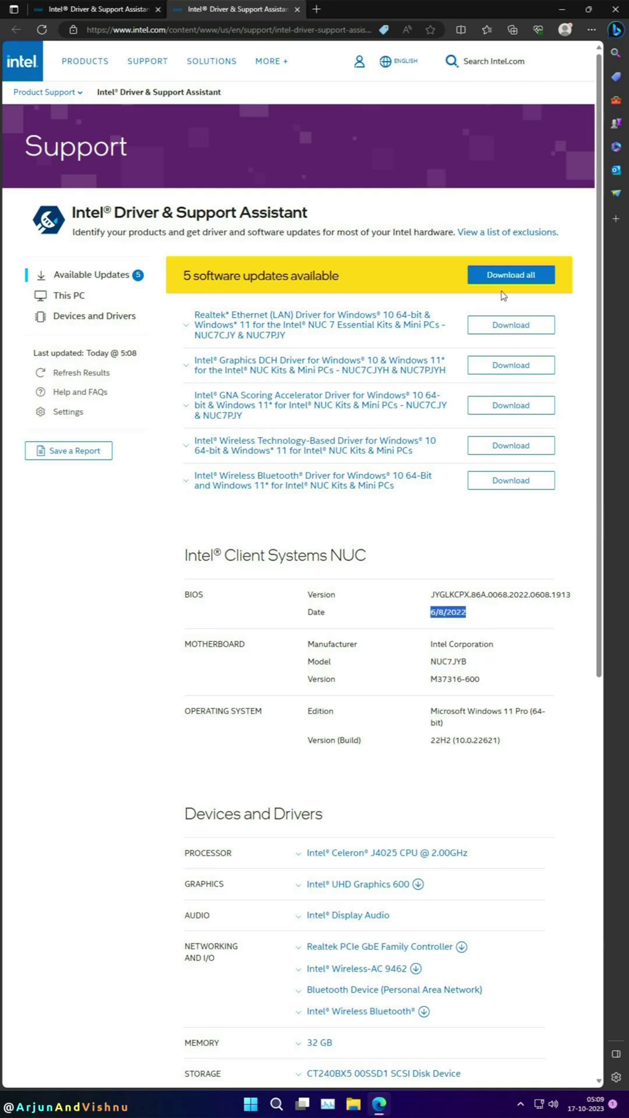
left_click(510, 276)
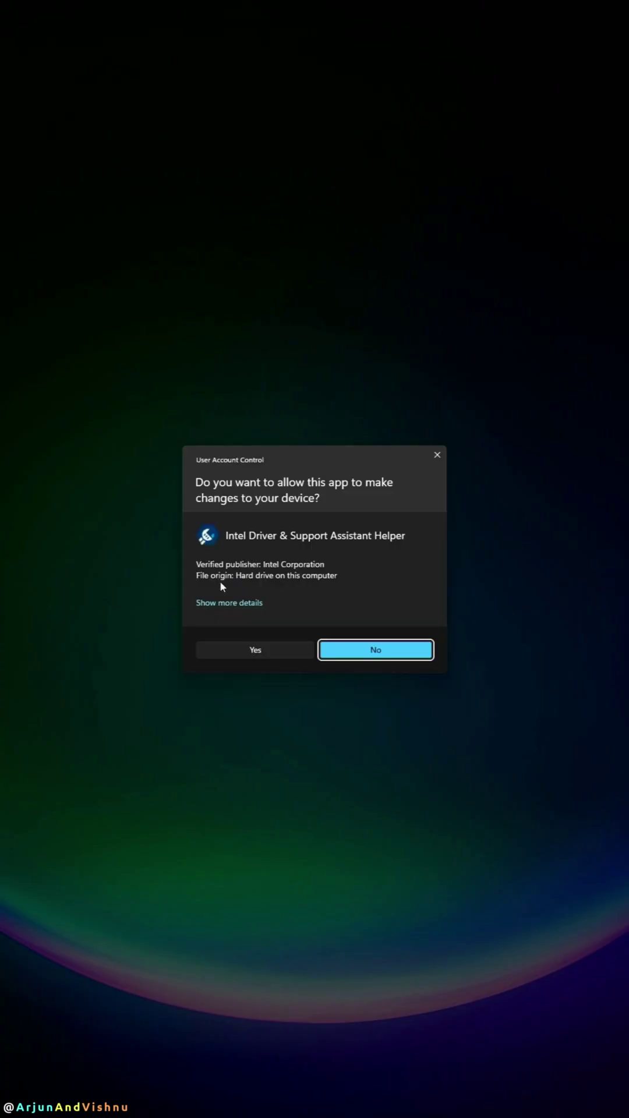
left_click(262, 655)
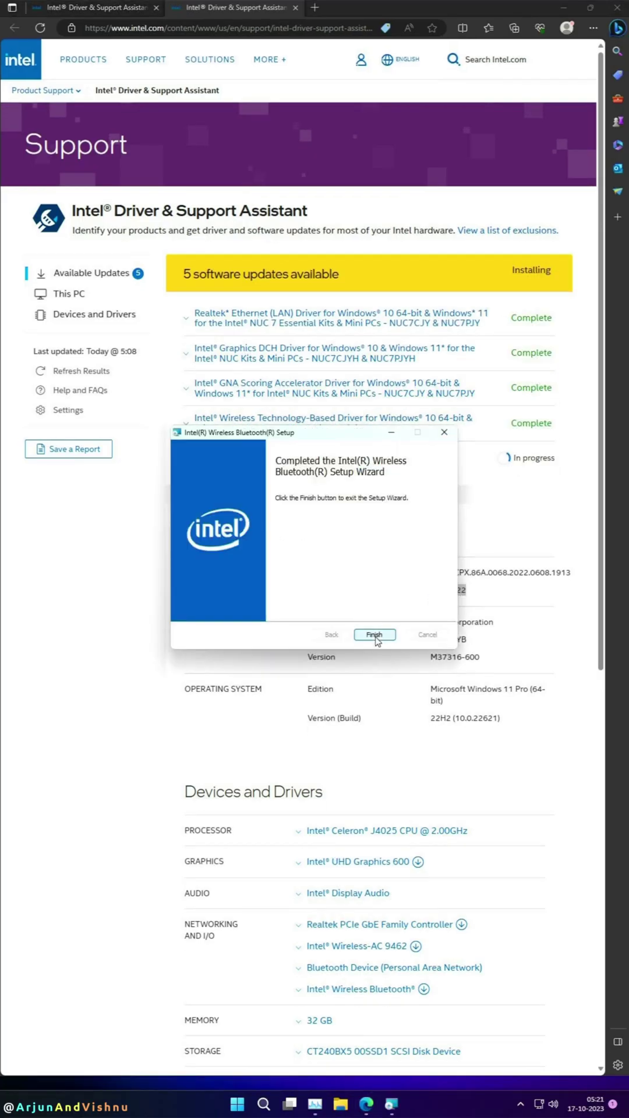
Step: Finish the Bluetooth driver setup and restart the NUC into Intel Visual BIOS
left_click(374, 635)
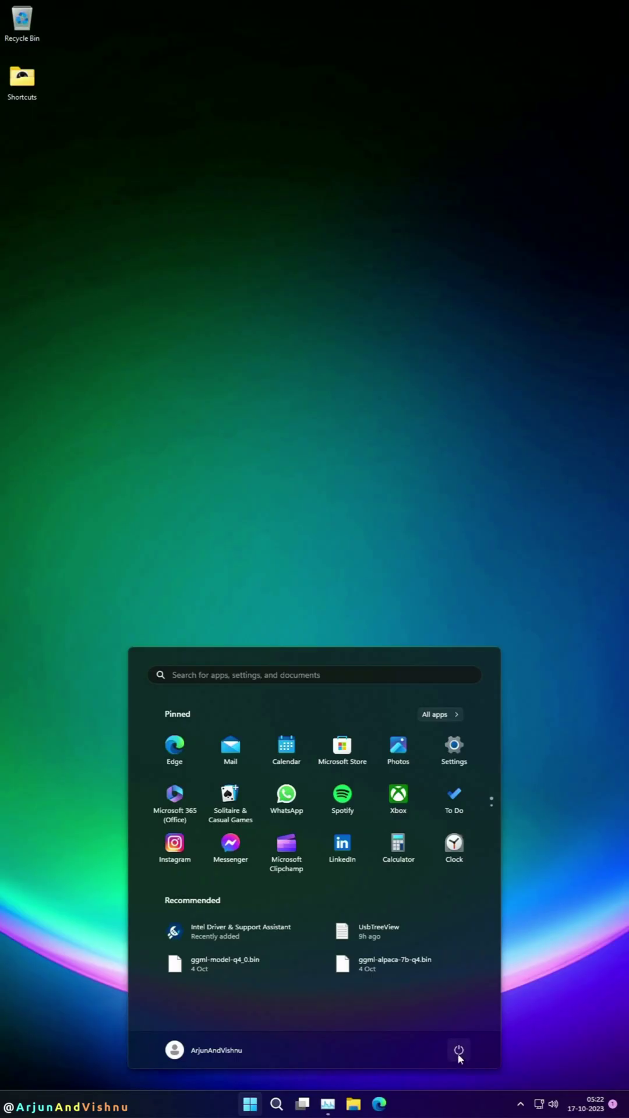
left_click(458, 1054)
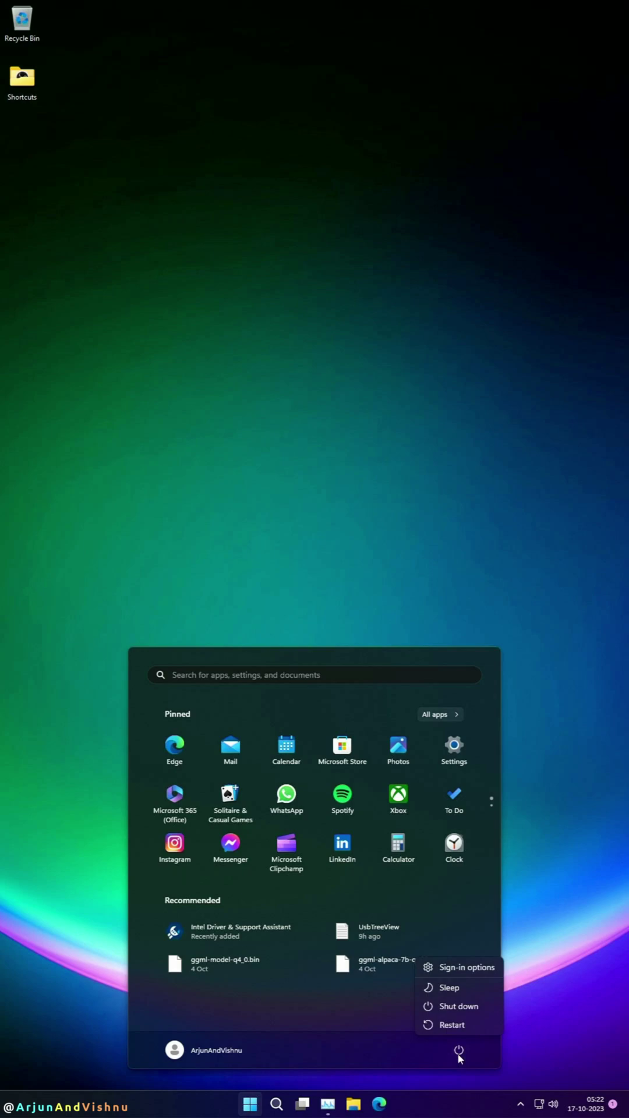
left_click(453, 1025)
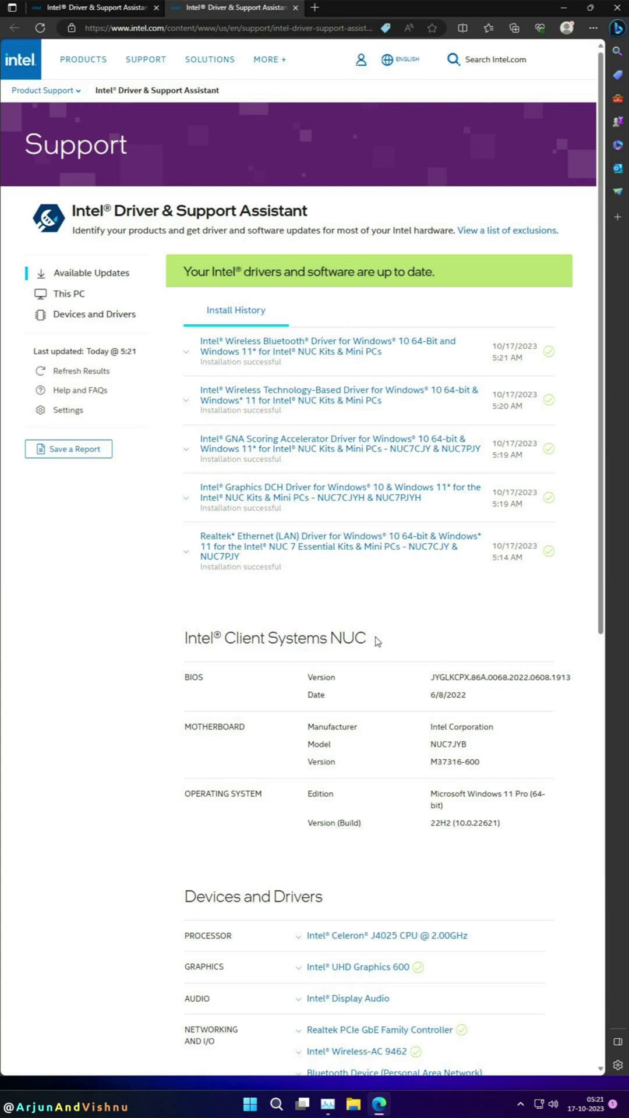
scroll(375, 640, "down", 10)
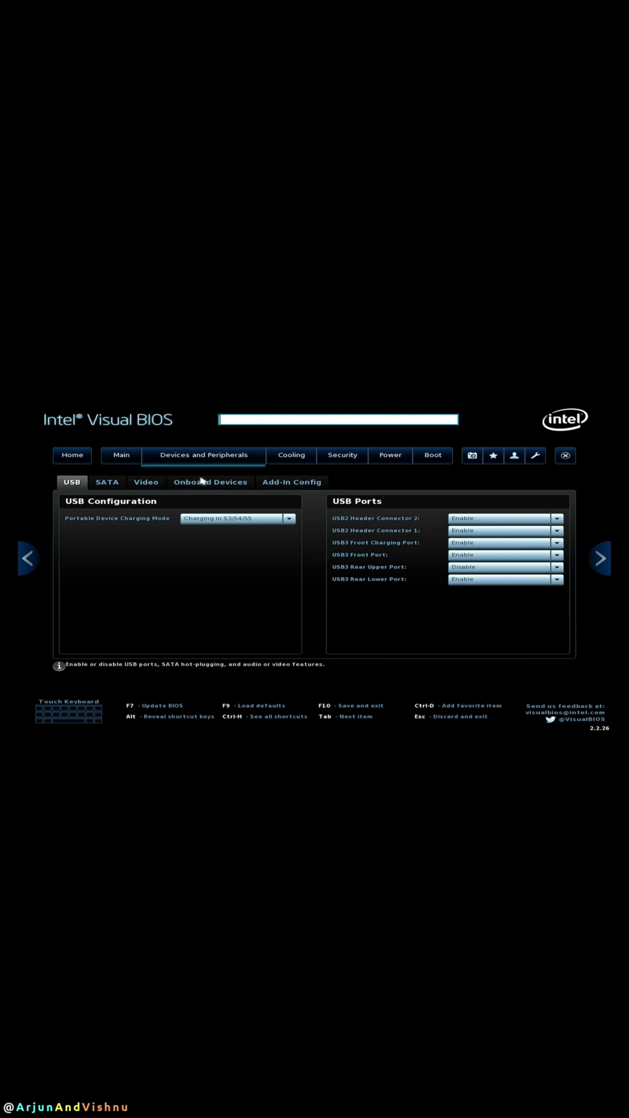
Step: View the Onboard Devices settings under Devices and Peripherals in Visual BIOS
left_click(200, 481)
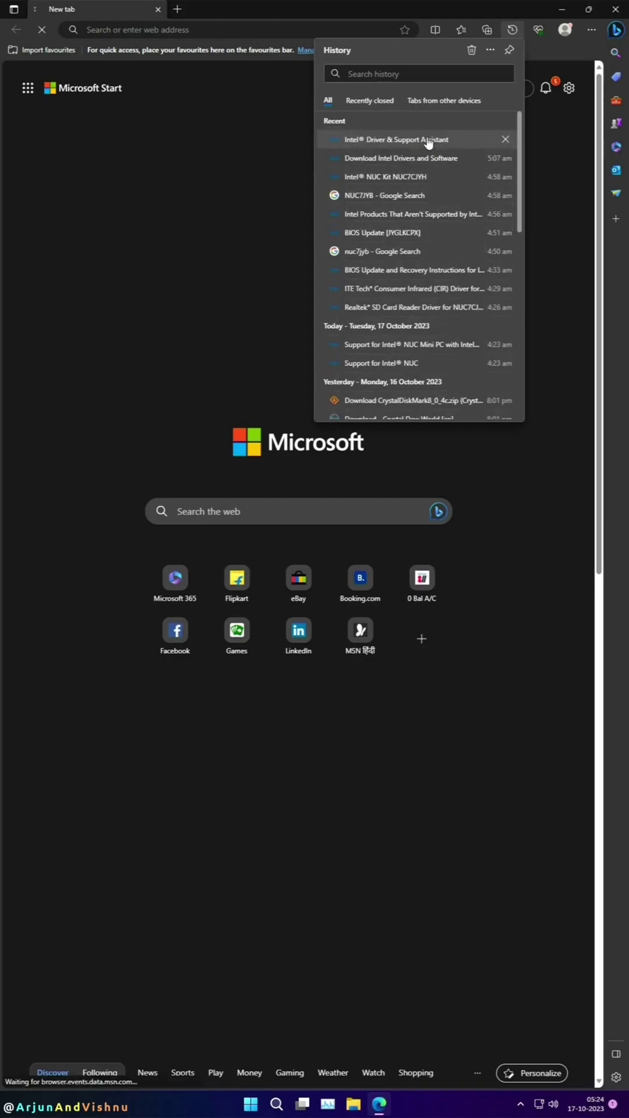
Step: Back on the Intel DSA page, select the Model value NUC7JYB and search the web for it
left_click(428, 141)
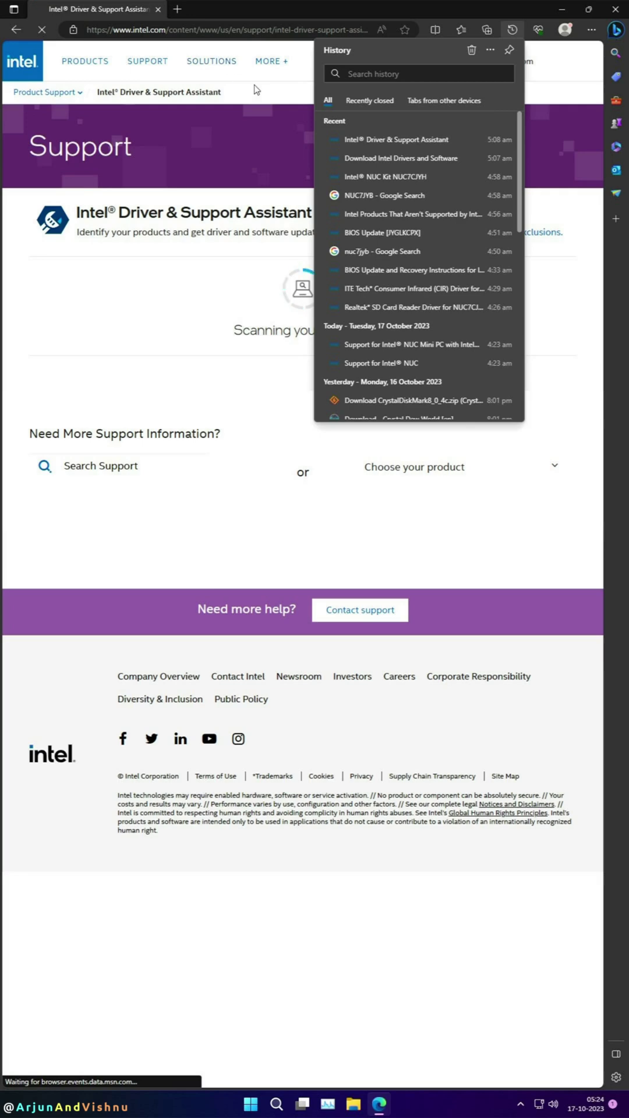
left_click(254, 88)
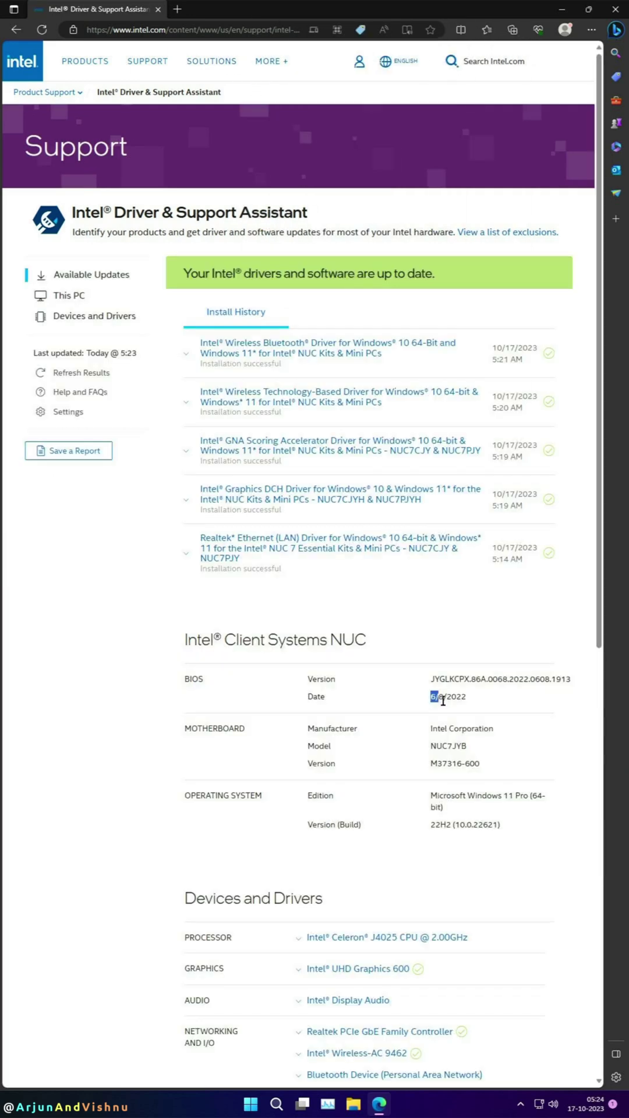
double_click(478, 751)
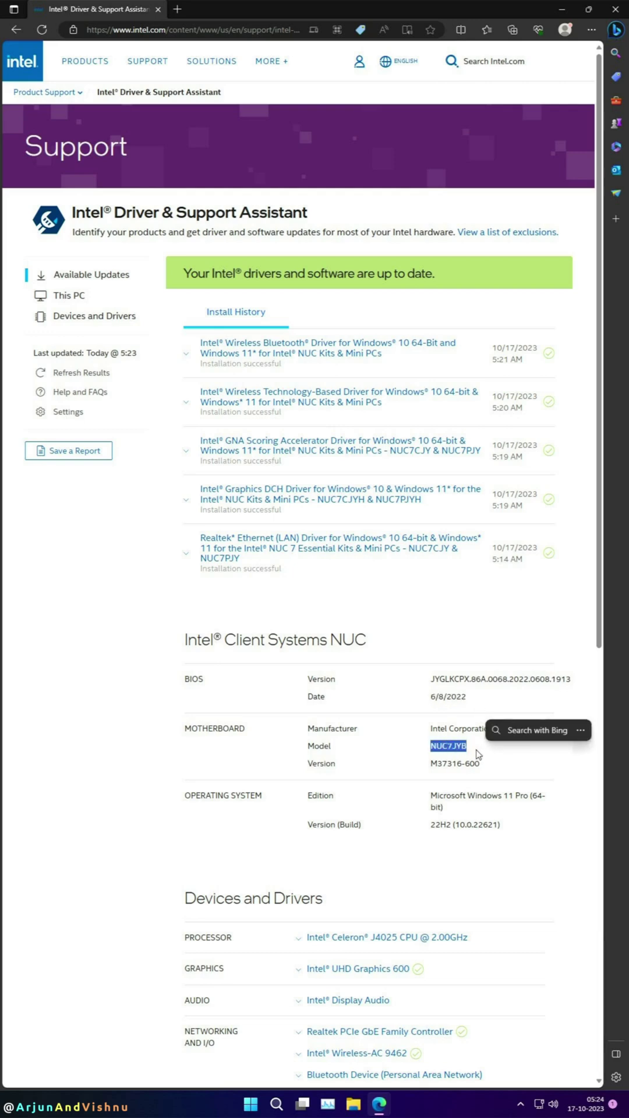
right_click(460, 748)
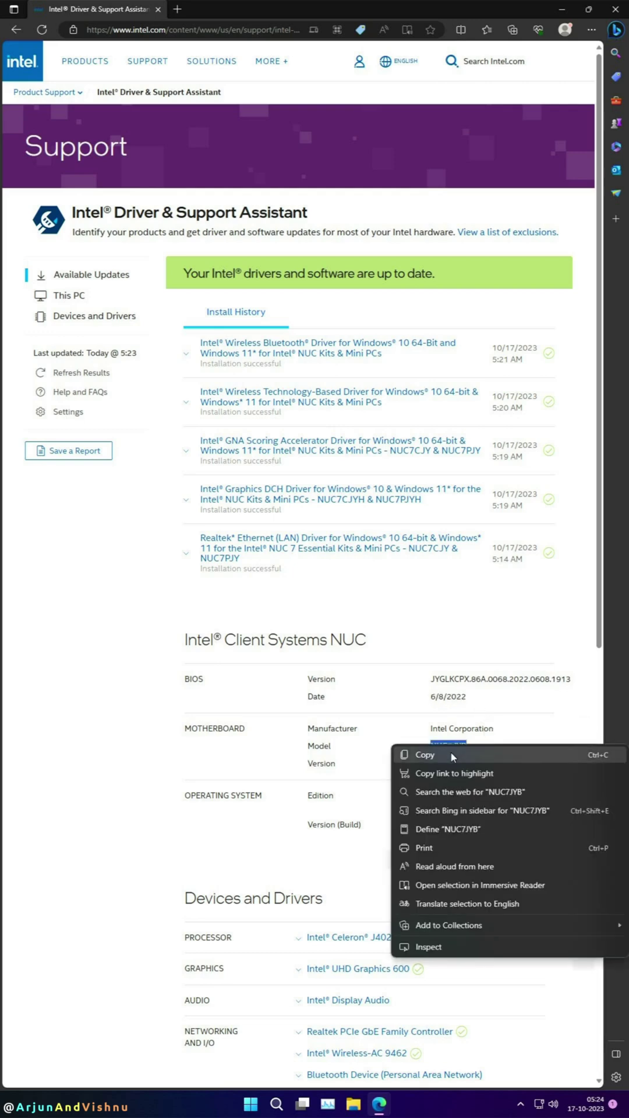
left_click(470, 792)
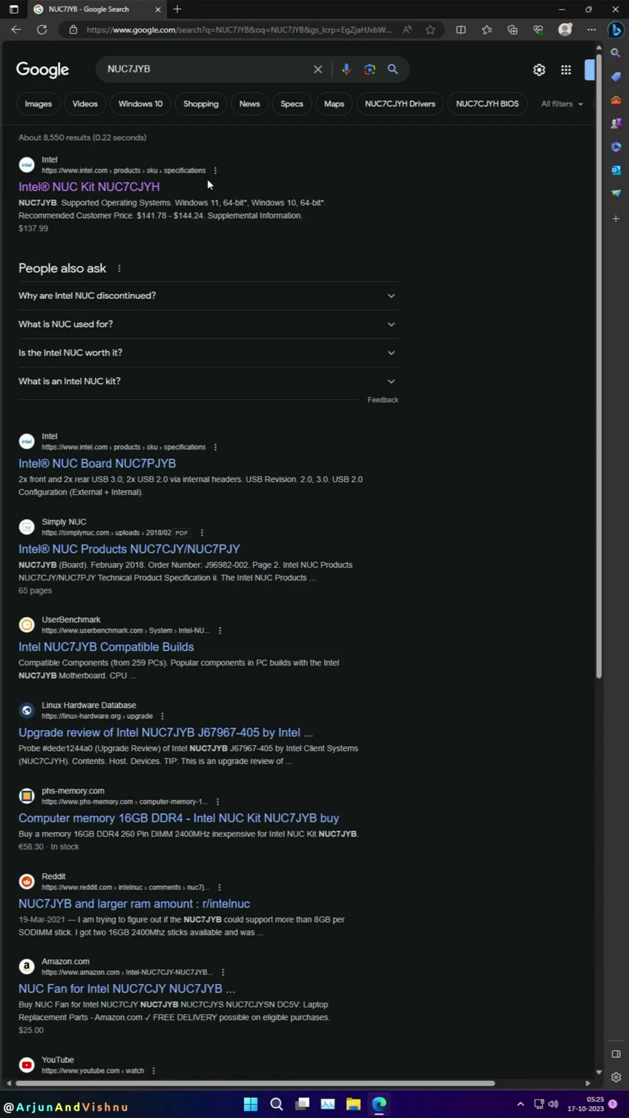
Step: On the NUC7CJYH kit page, open BIOS Update [JYGLKCPX] and download JY0071.bio, accepting the licence
left_click(128, 192)
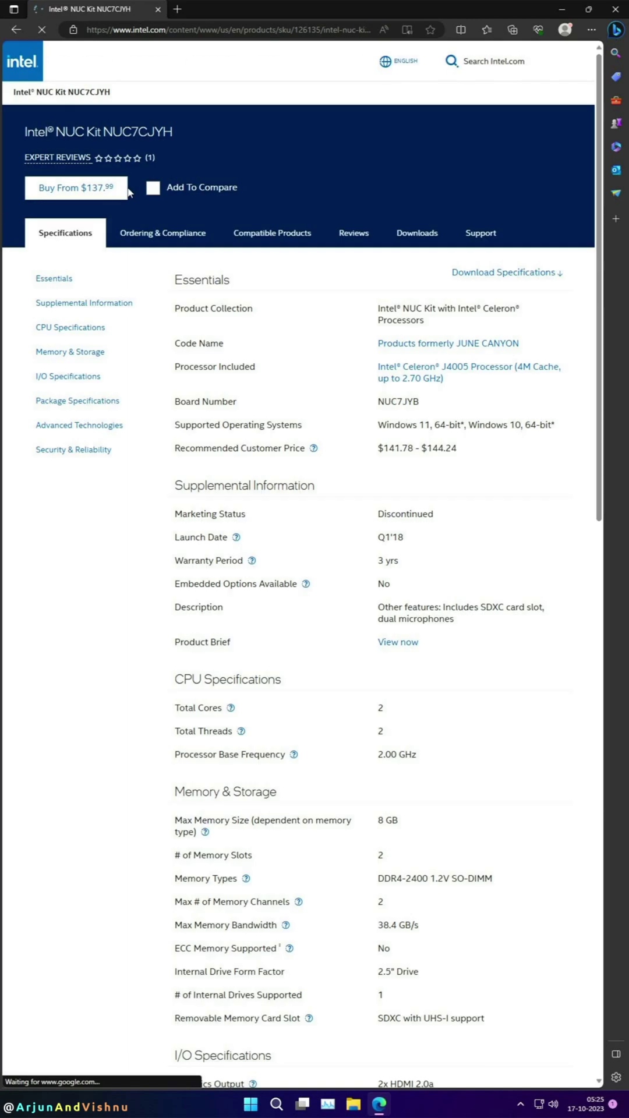
left_click_drag(376, 401, 422, 406)
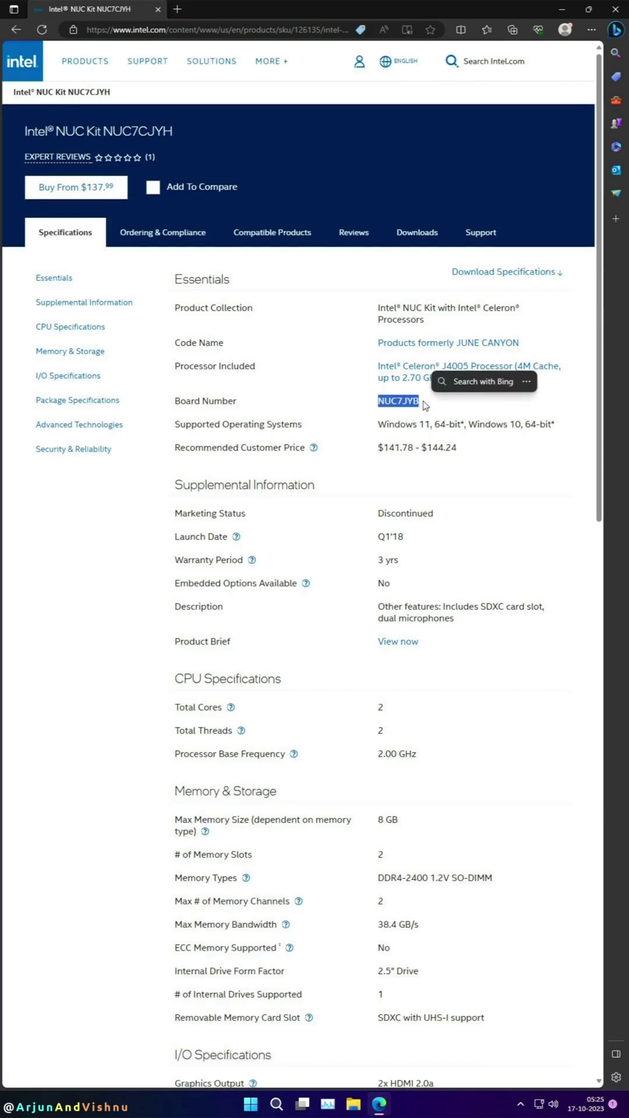
left_click(417, 232)
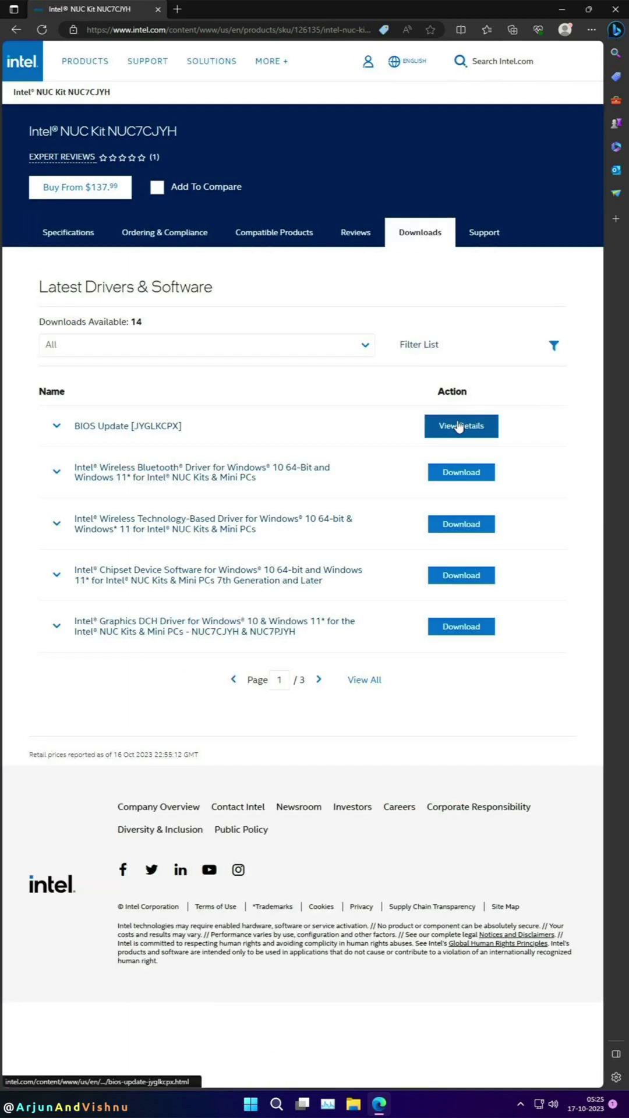
left_click(459, 426)
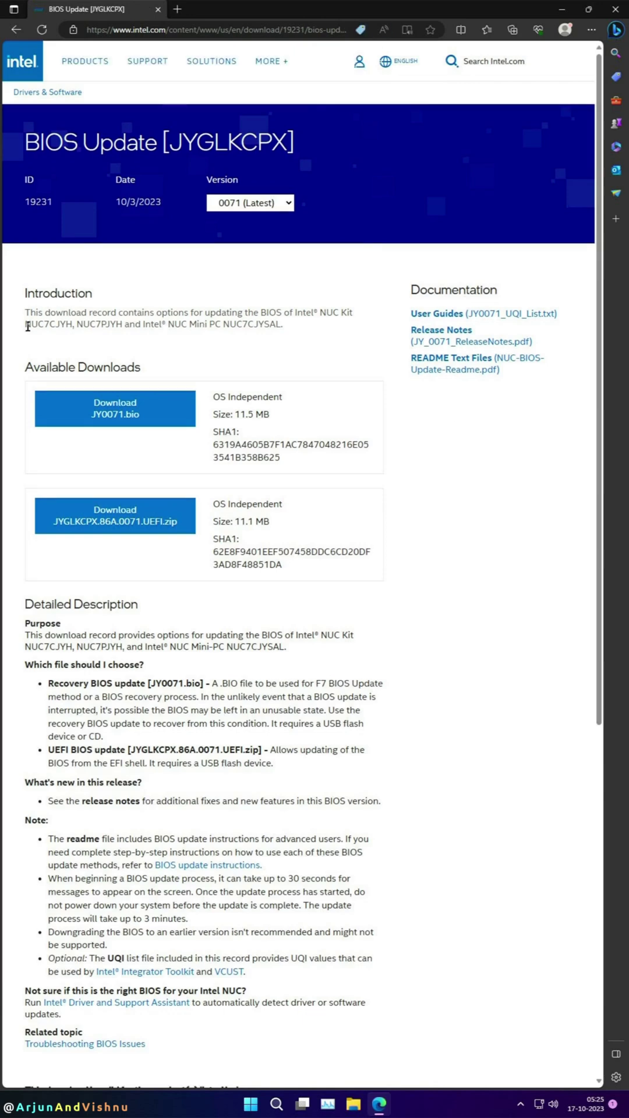
left_click_drag(24, 323, 288, 326)
left_click(116, 407)
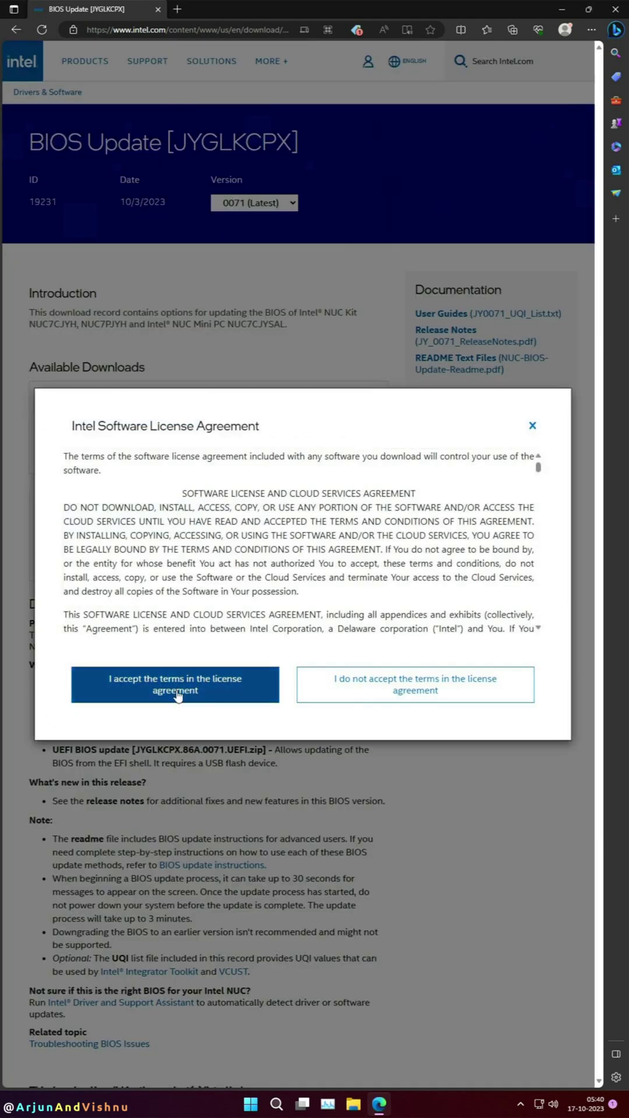
left_click(177, 693)
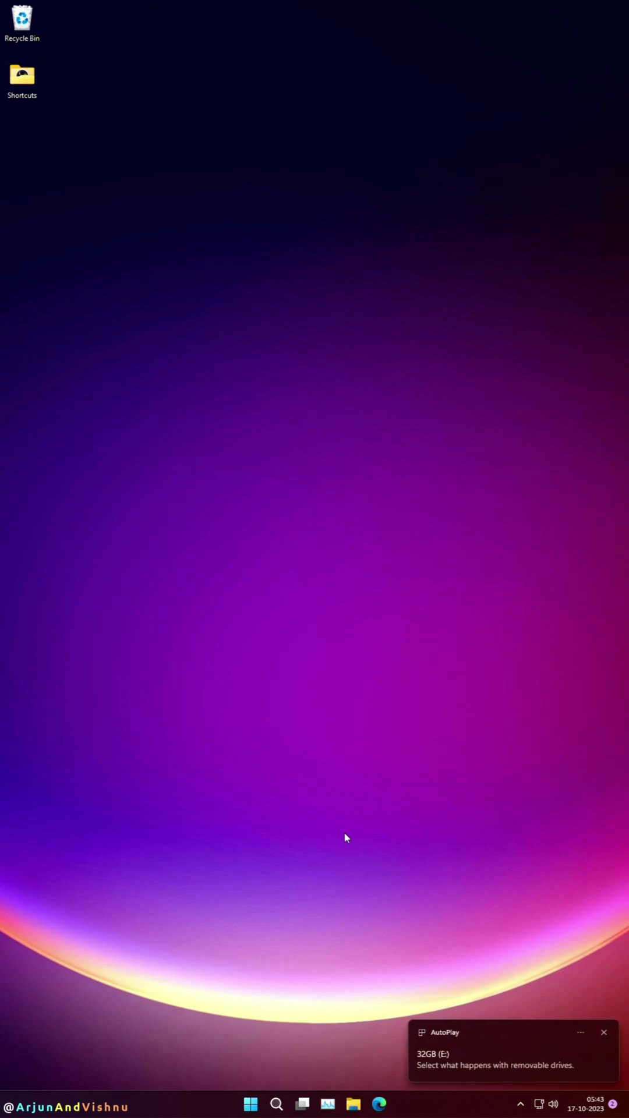
Step: Format the 32GB (E:) drive from This PC with the FAT32 file system
key("super+e")
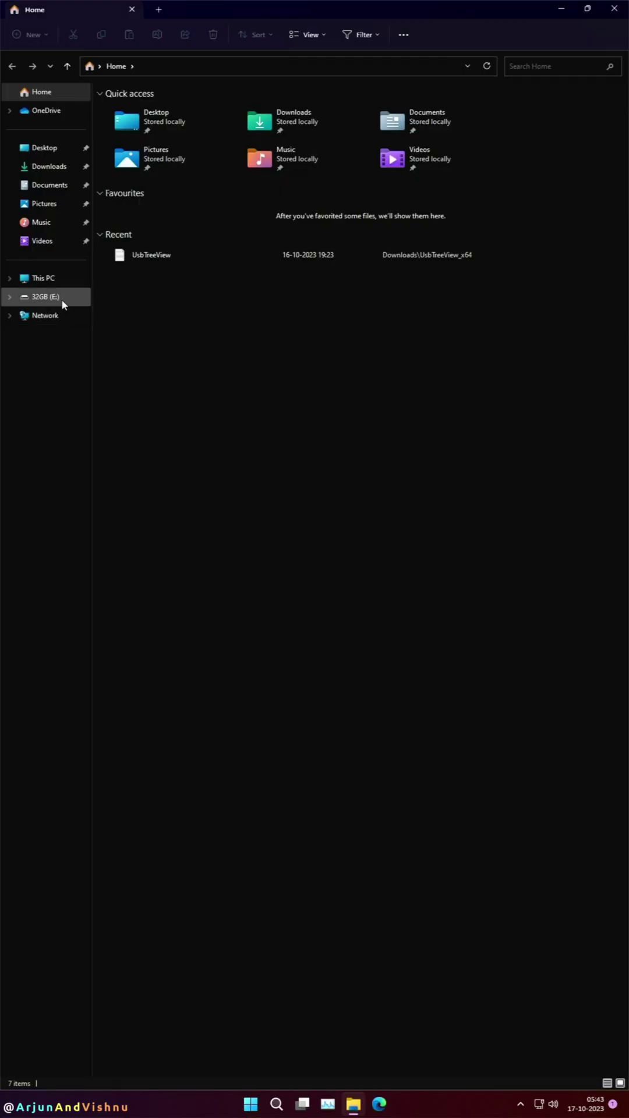
left_click(63, 298)
left_click(54, 283)
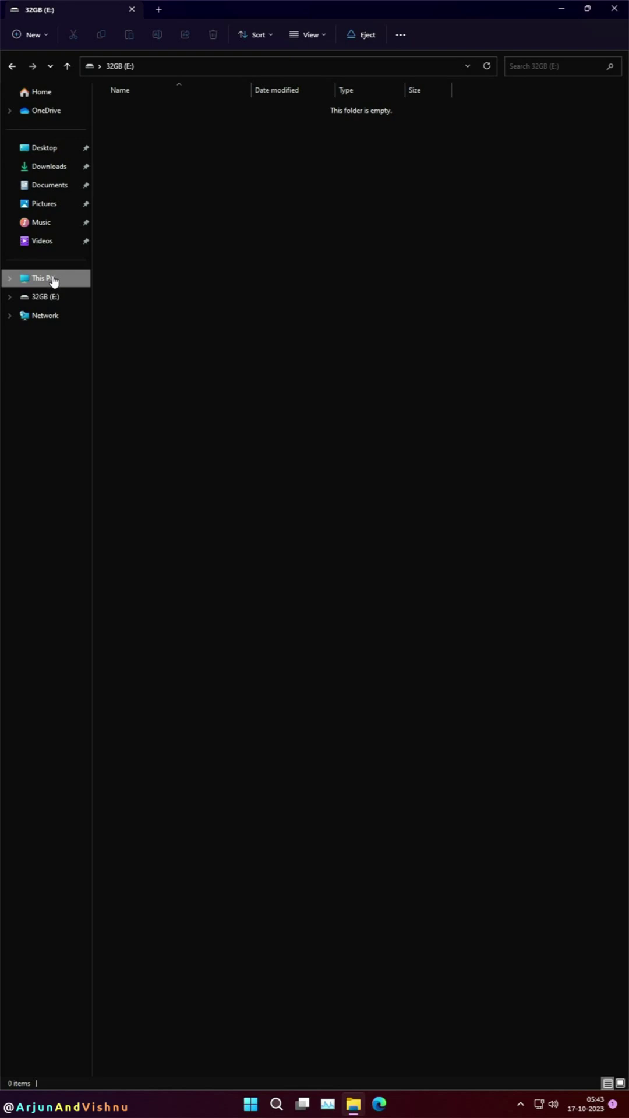
right_click(451, 118)
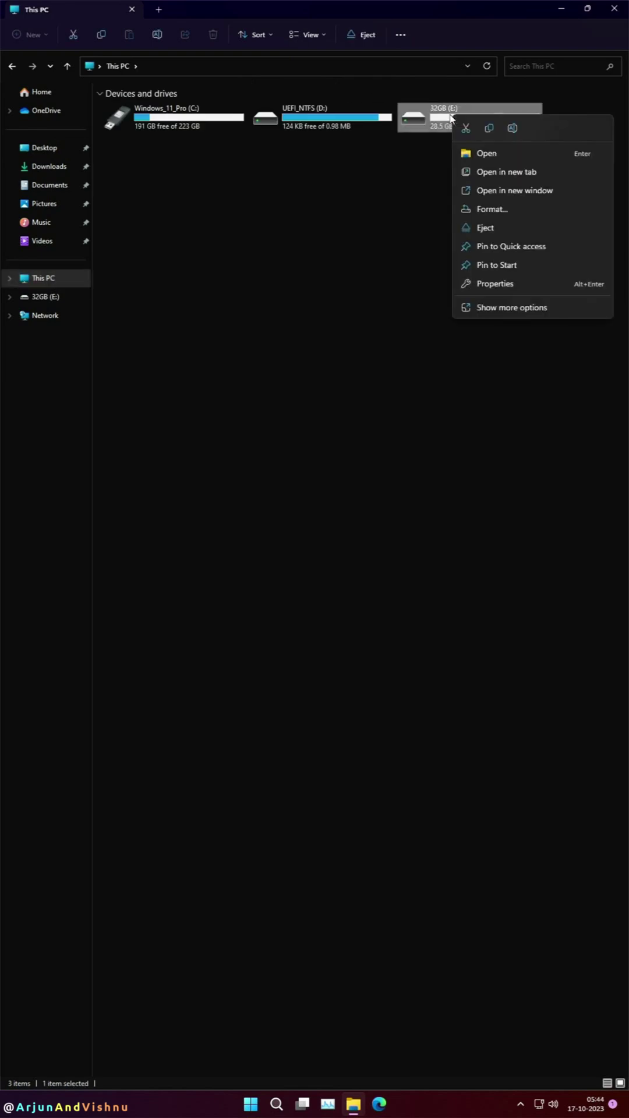
left_click(481, 210)
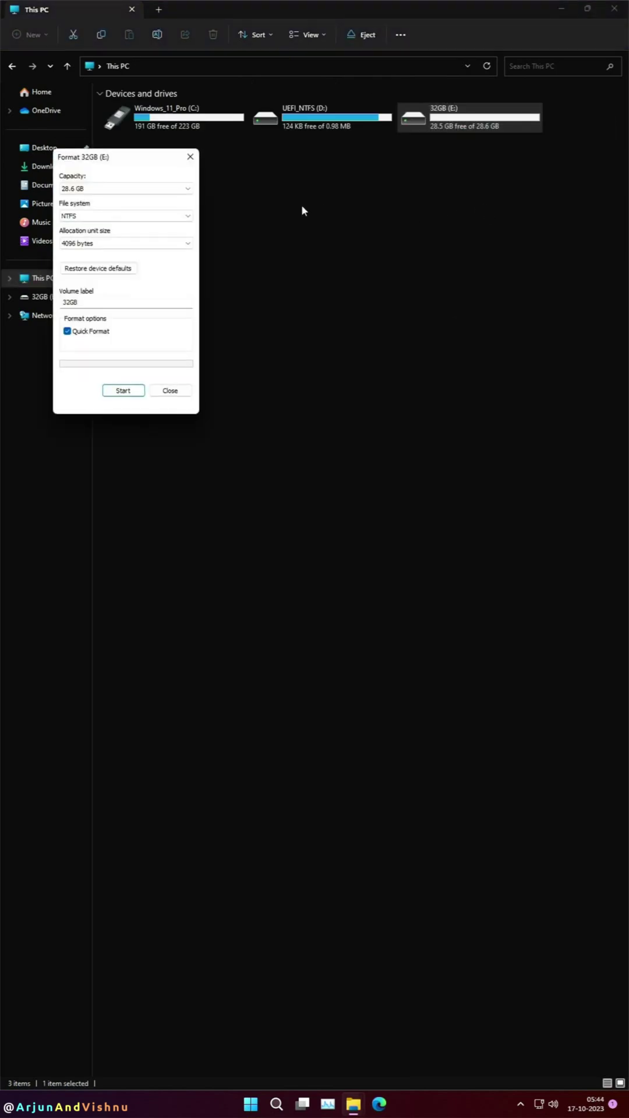
left_click(136, 215)
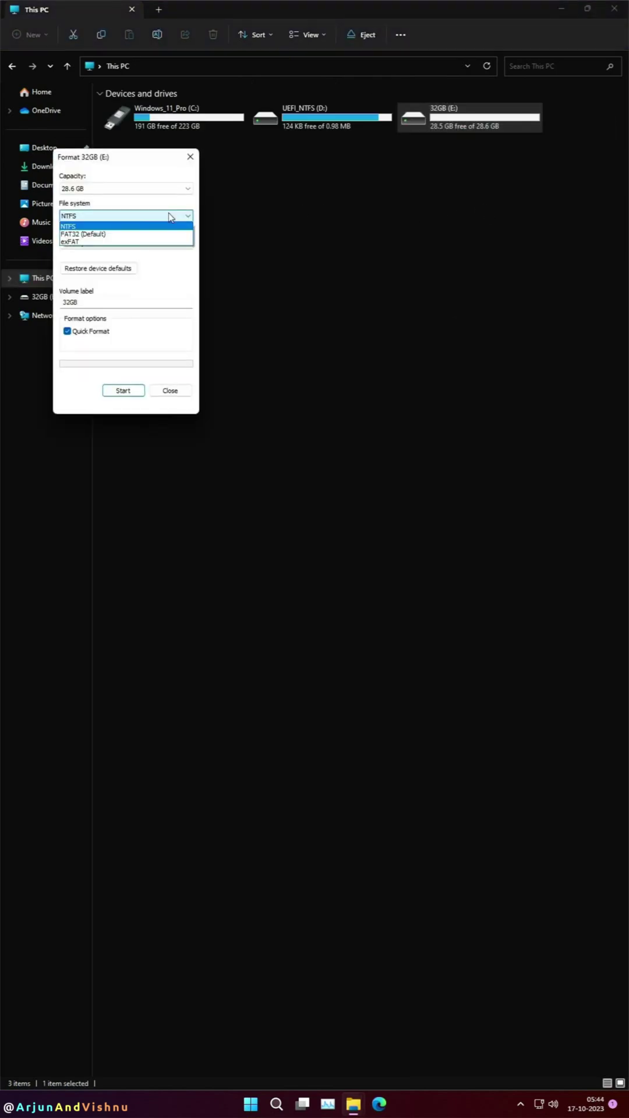
left_click(138, 235)
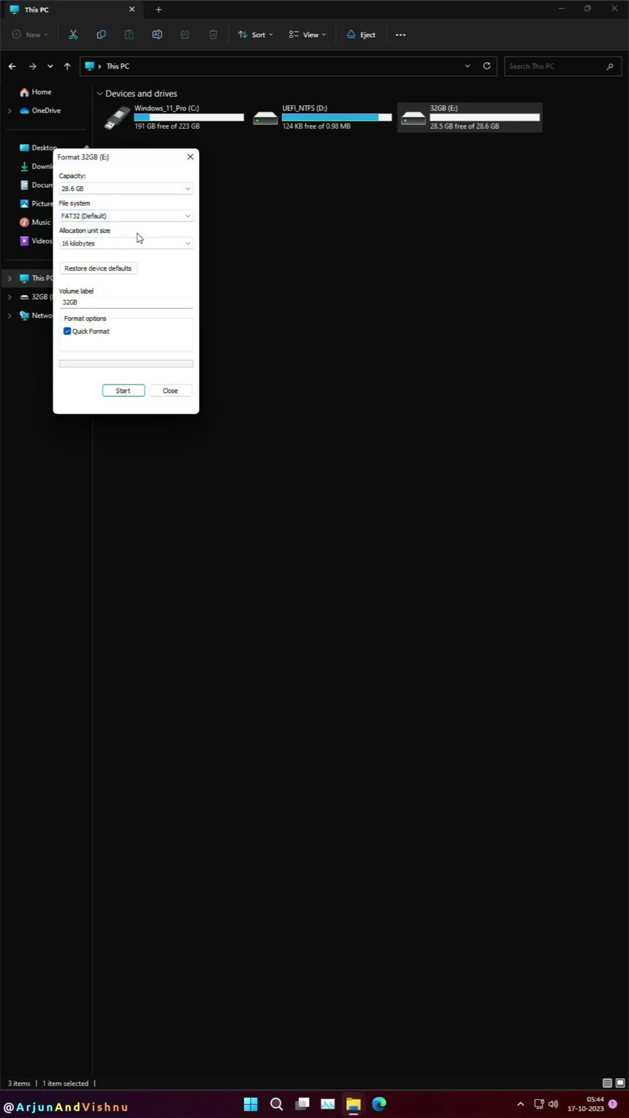
left_click(120, 392)
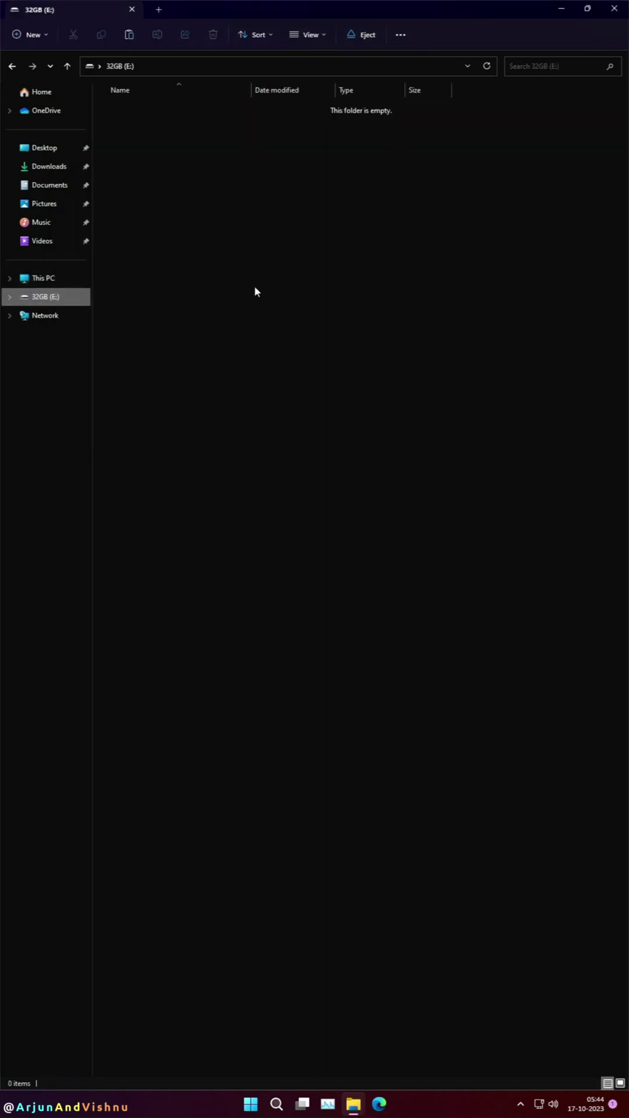
Step: Paste JY0071.bio into the empty 32GB (E:) drive
right_click(256, 289)
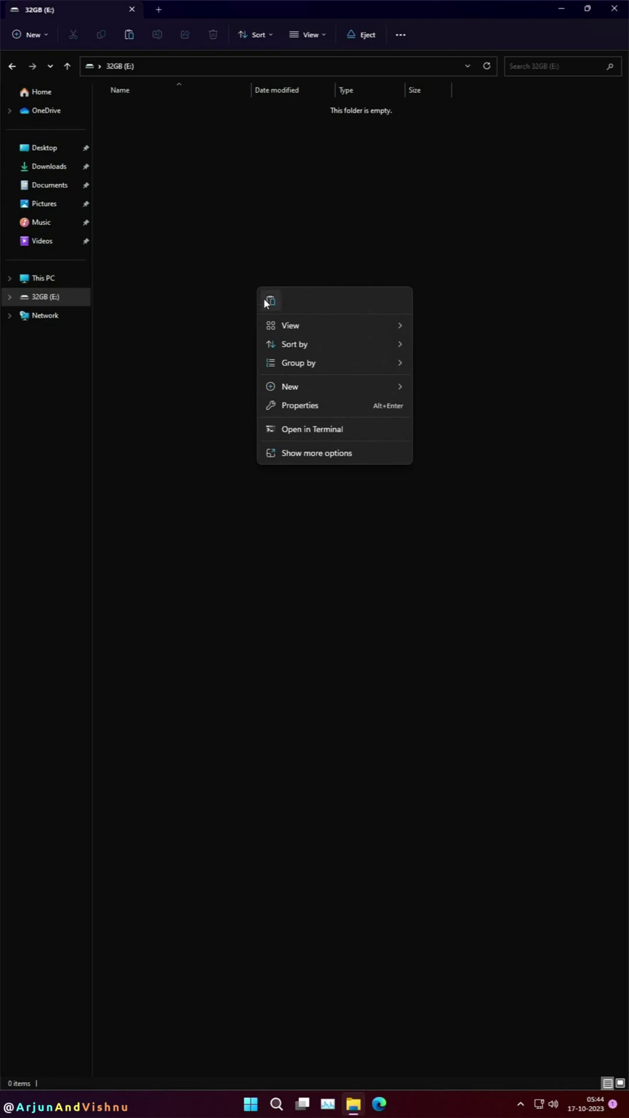
left_click(265, 303)
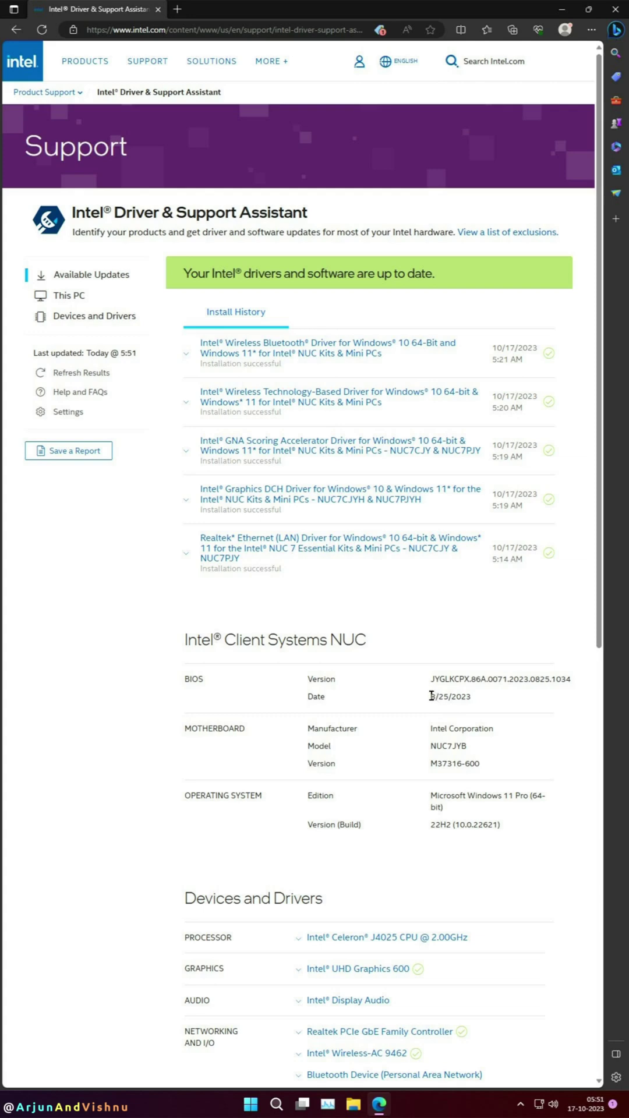
left_click_drag(431, 696, 478, 708)
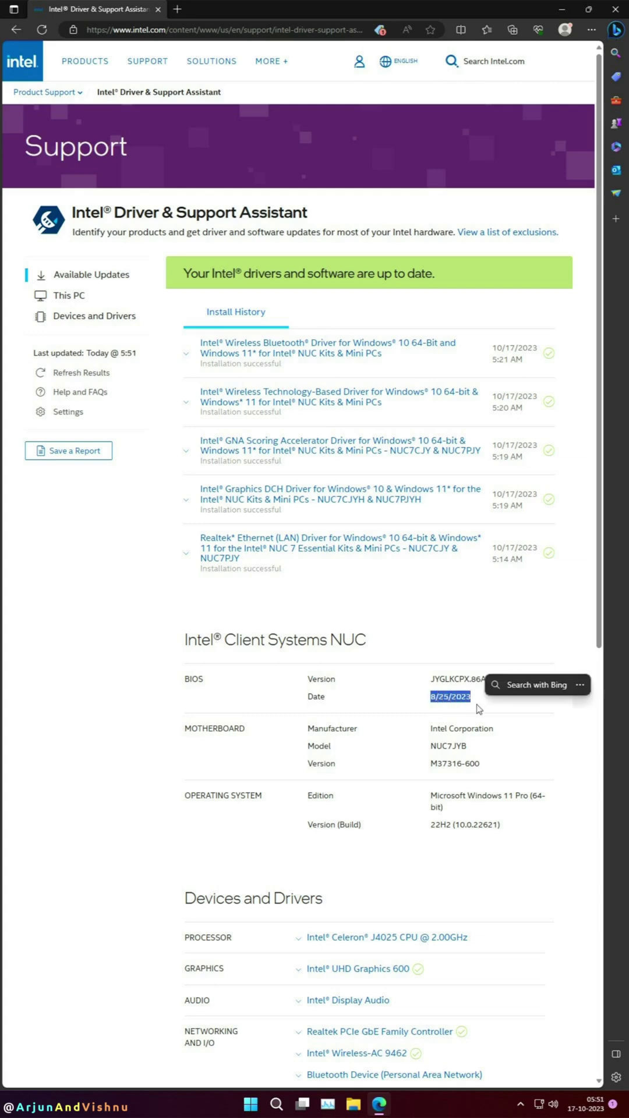